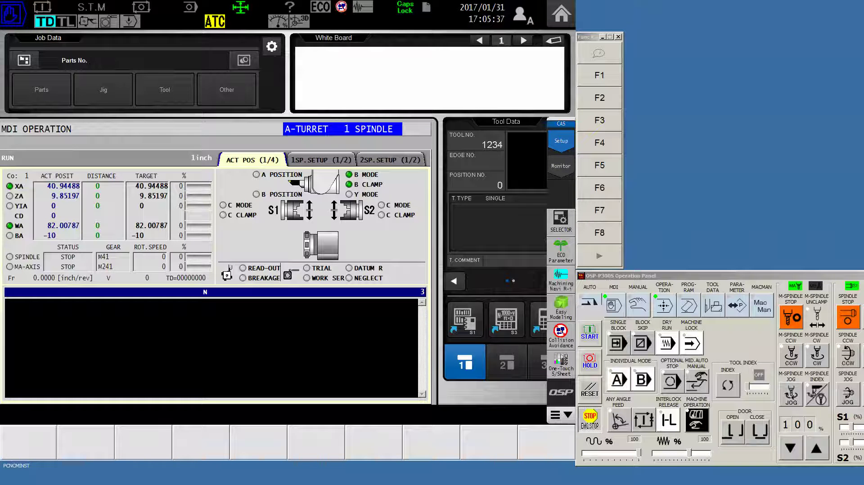
# Step: Show the CAS machine model beside the axis positions and open the full Collision Avoidance view
pyautogui.click(321, 243)
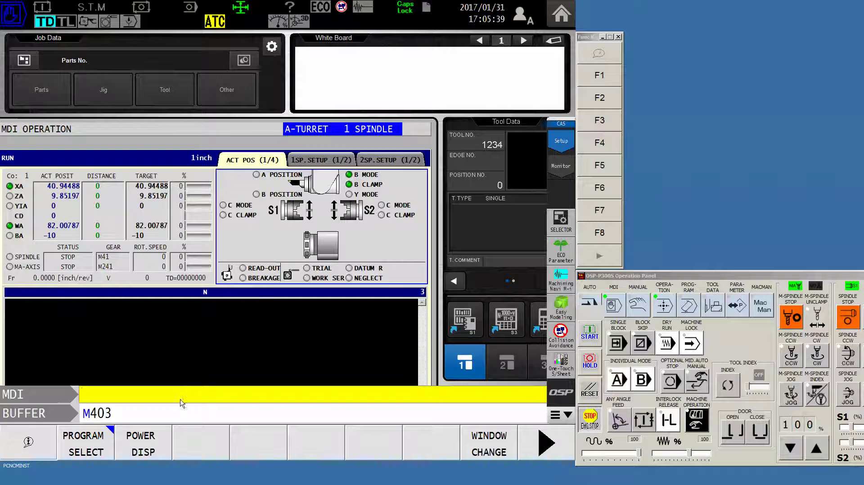
pyautogui.click(146, 446)
pyautogui.click(146, 447)
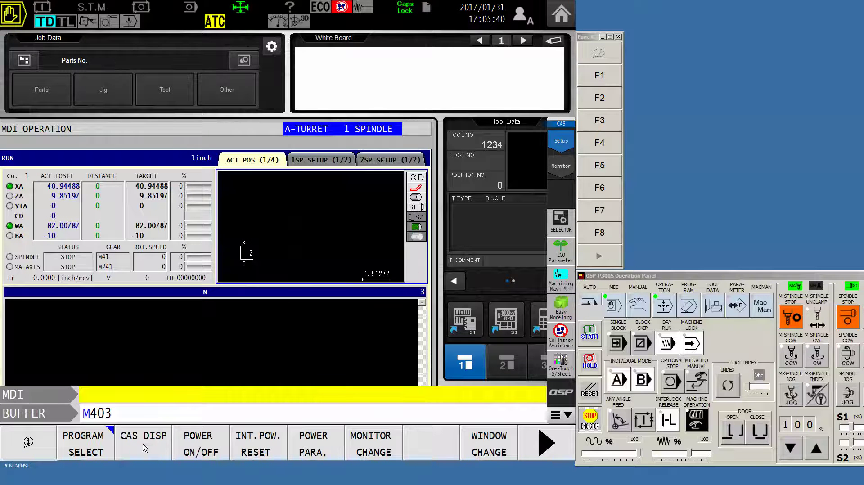
pyautogui.click(150, 452)
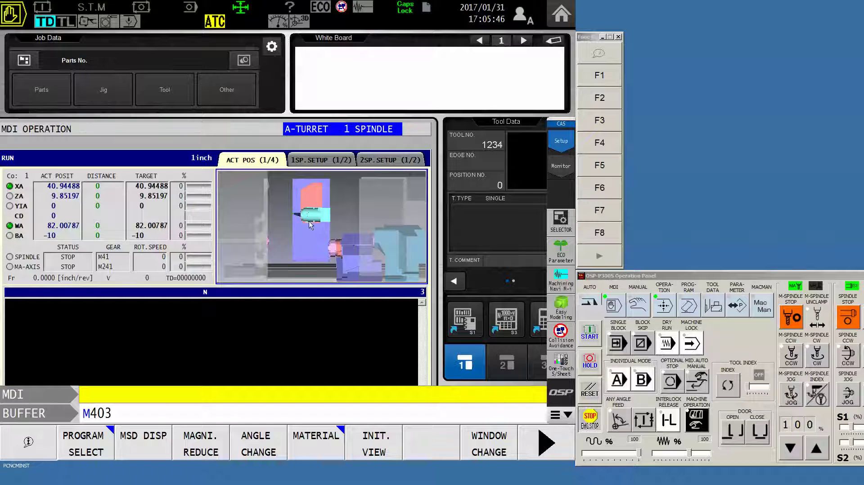
pyautogui.click(562, 336)
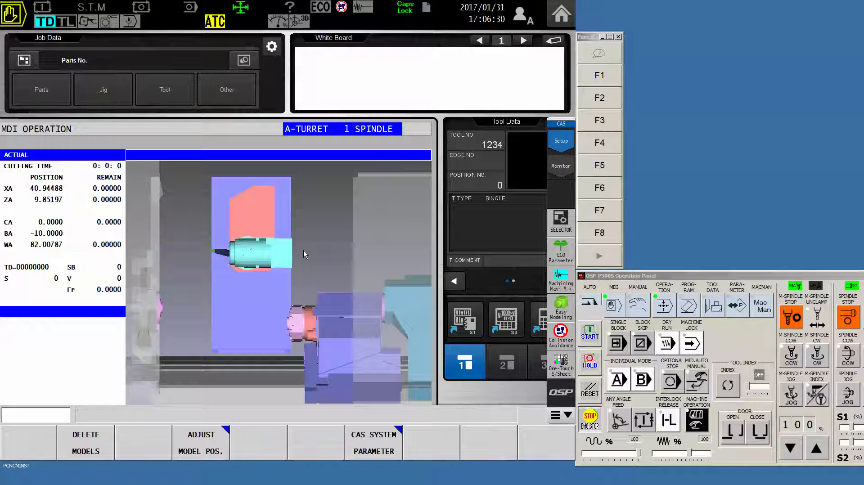
pyautogui.click(680, 278)
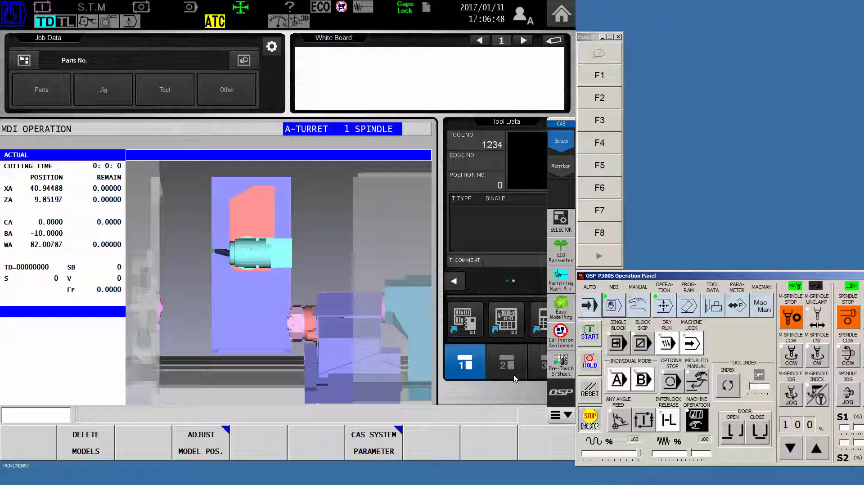
# Step: Enter the command G149 in MDI mode and execute it
pyautogui.click(617, 306)
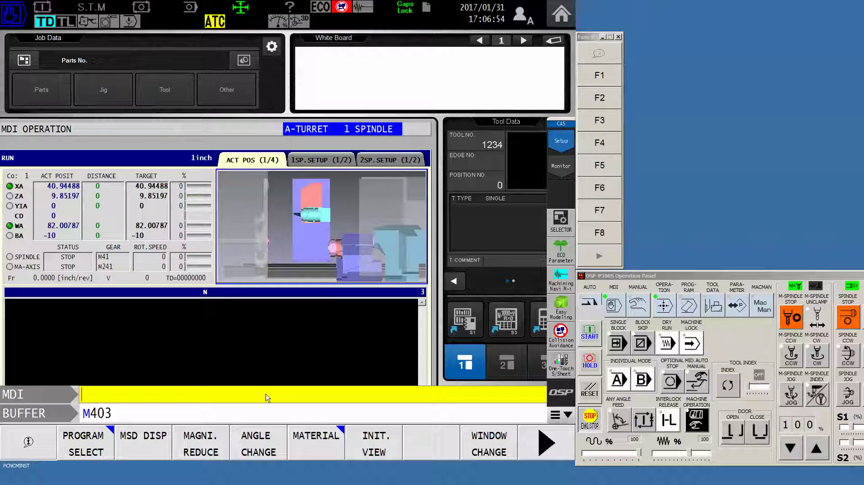
pyautogui.write('149')
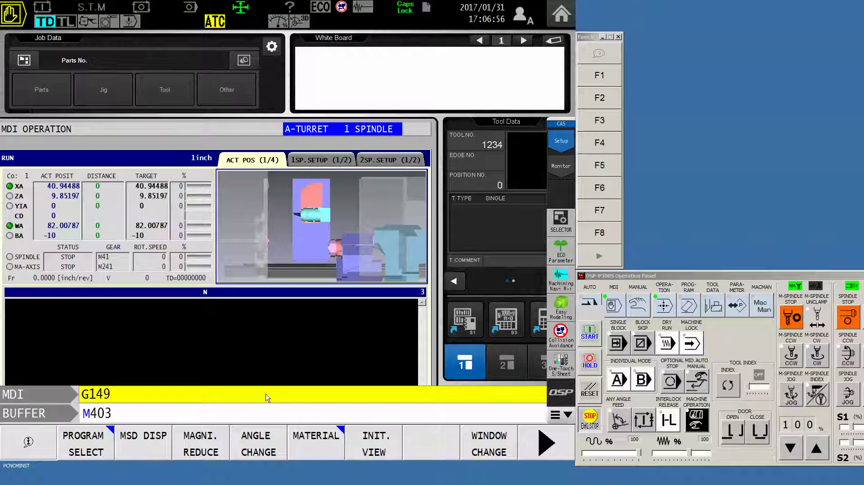
pyautogui.press('Return')
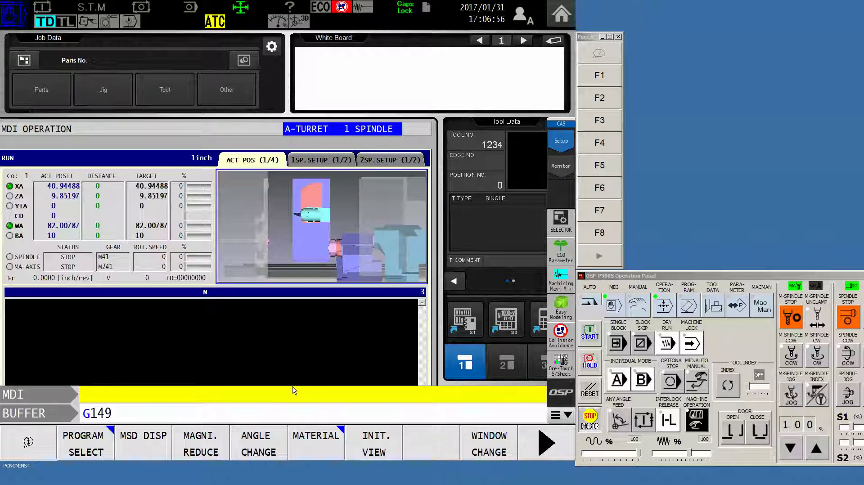
pyautogui.click(590, 335)
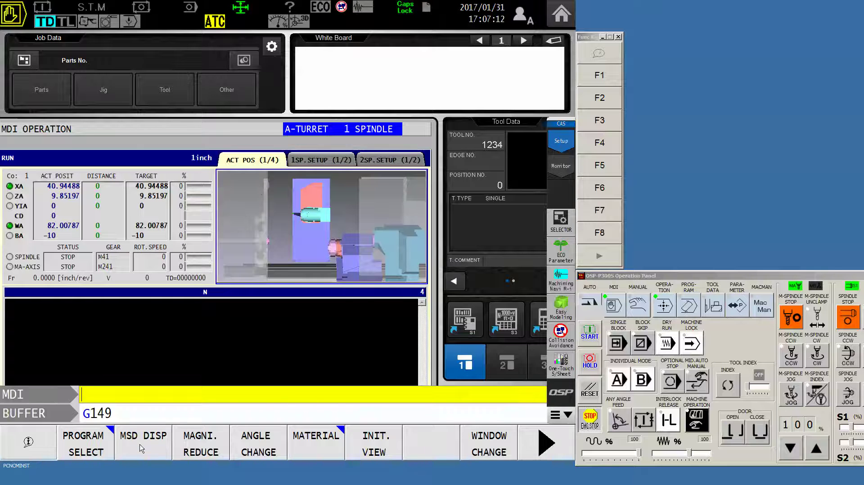
# Step: Restore the machine status display and enter G0 B90 into the MDI buffer
pyautogui.press('F7')
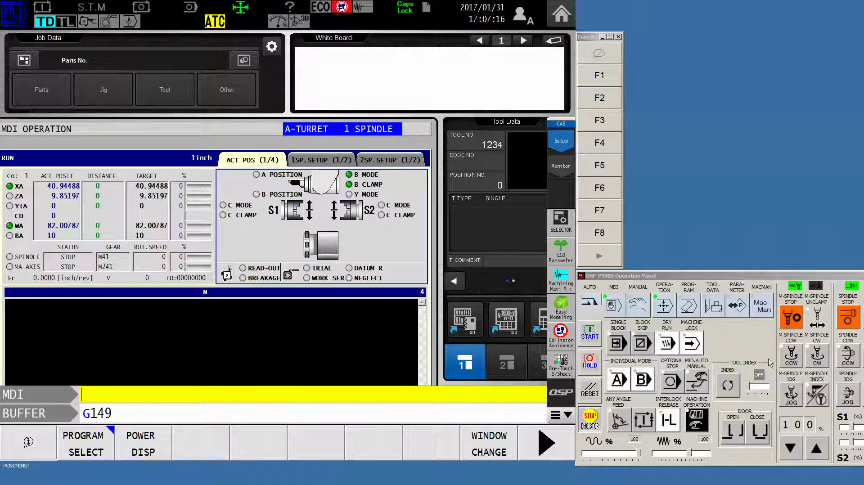
pyautogui.click(748, 279)
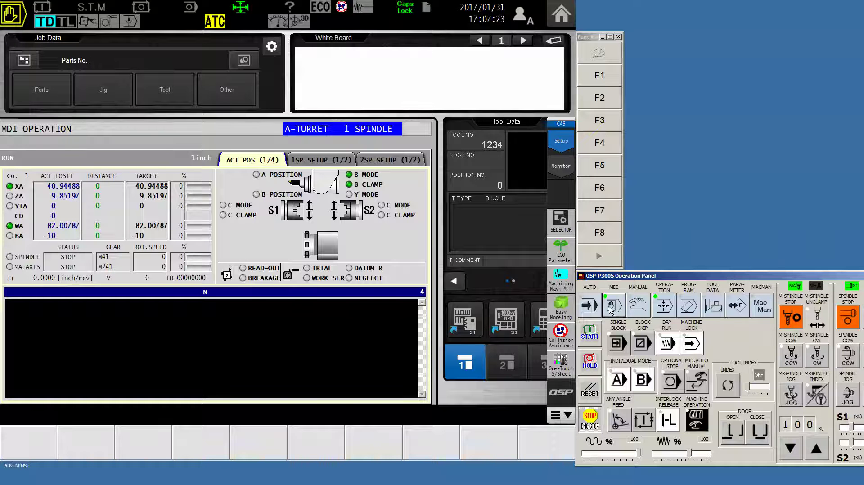
pyautogui.click(191, 408)
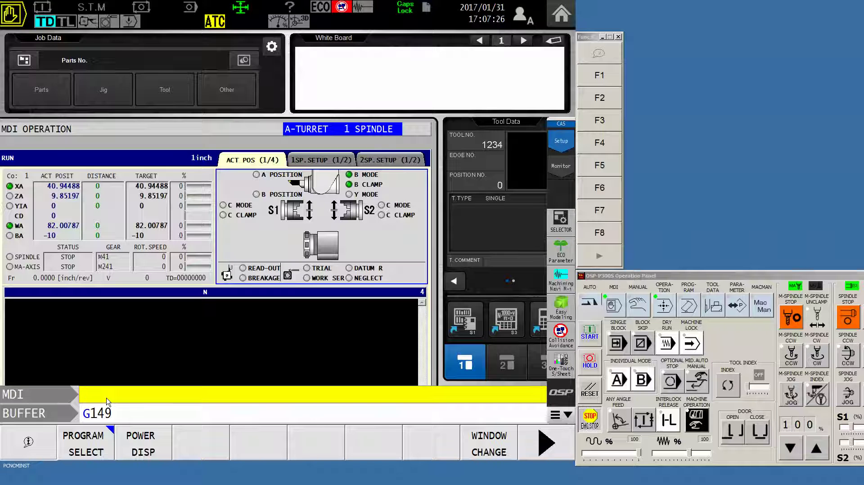
pyautogui.write('G0 B0')
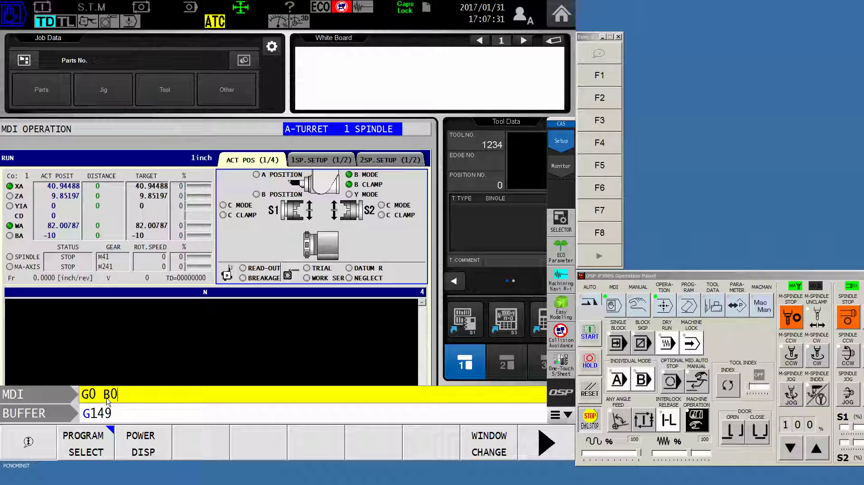
pyautogui.press('BackSpace')
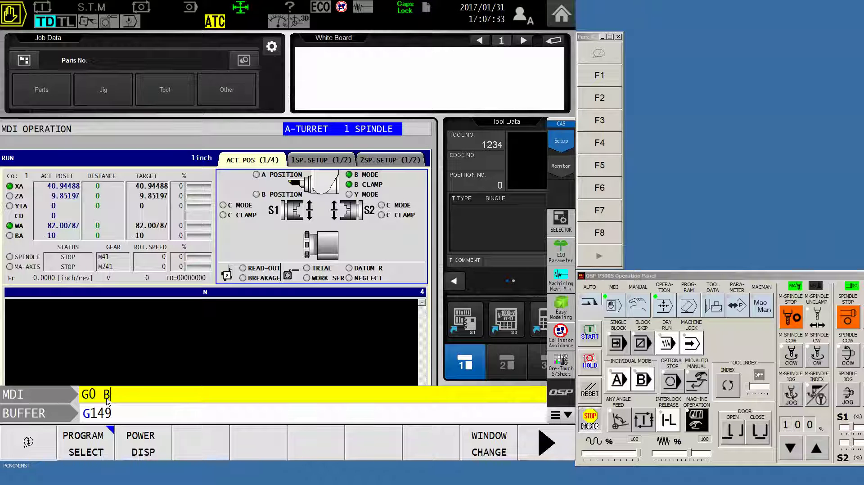
pyautogui.write('90')
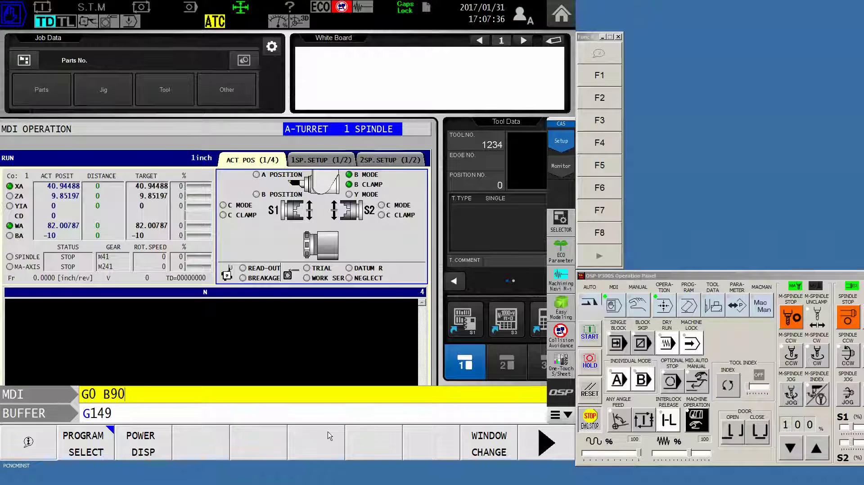
pyautogui.press('Return')
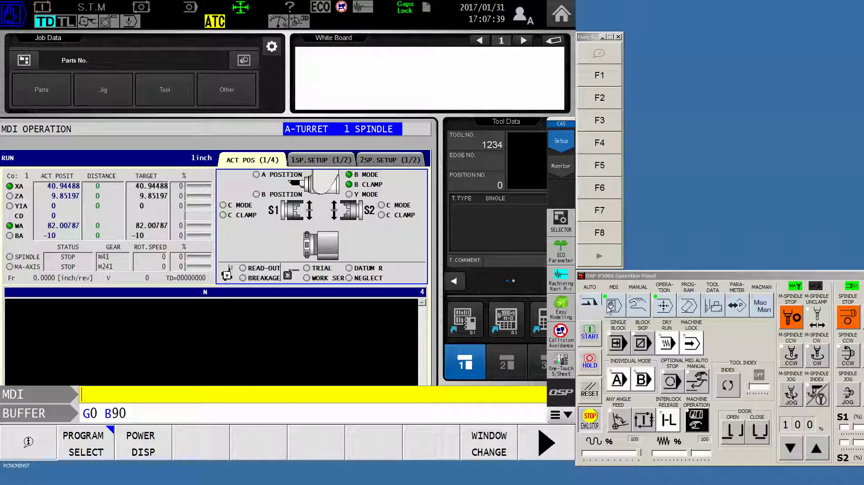
# Step: Enable tool indexing and try to index the turret in manual mode with the Collision Avoidance view open, then reset the alarm
pyautogui.click(562, 339)
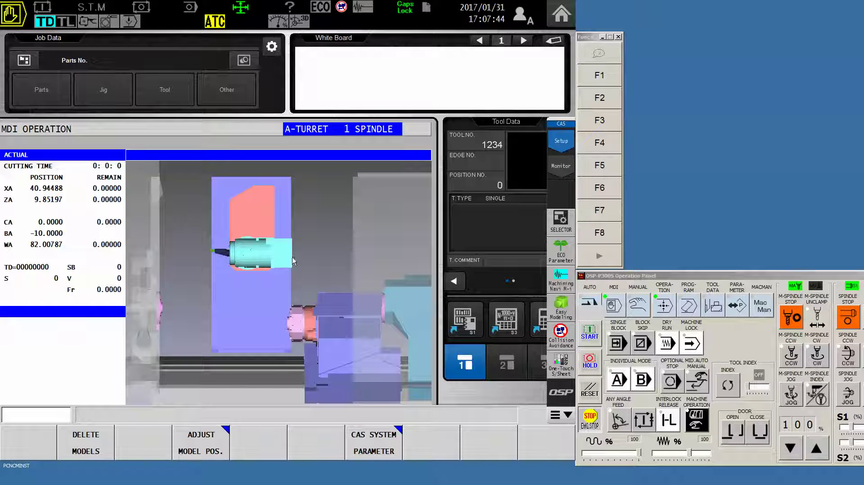
pyautogui.click(760, 388)
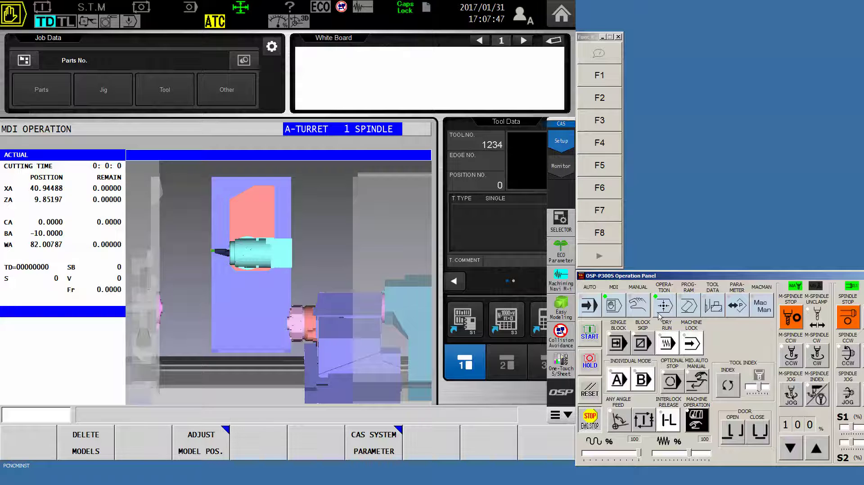
pyautogui.click(634, 305)
pyautogui.moveTo(560, 327)
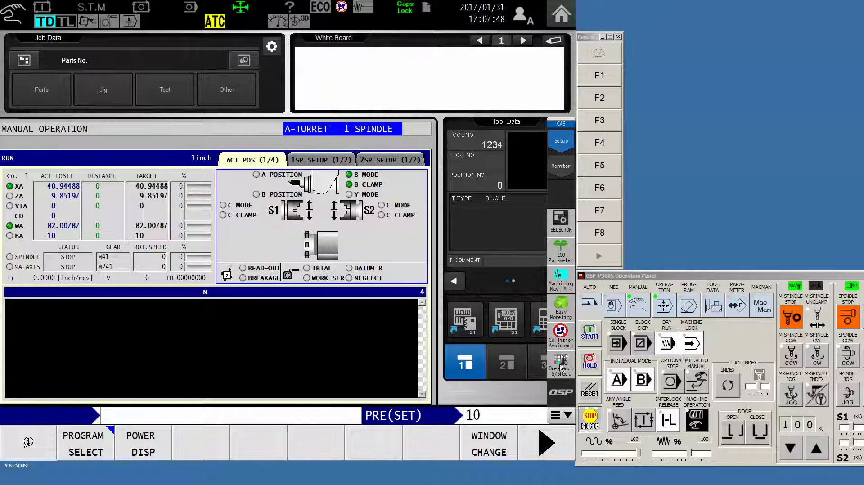
pyautogui.click(563, 334)
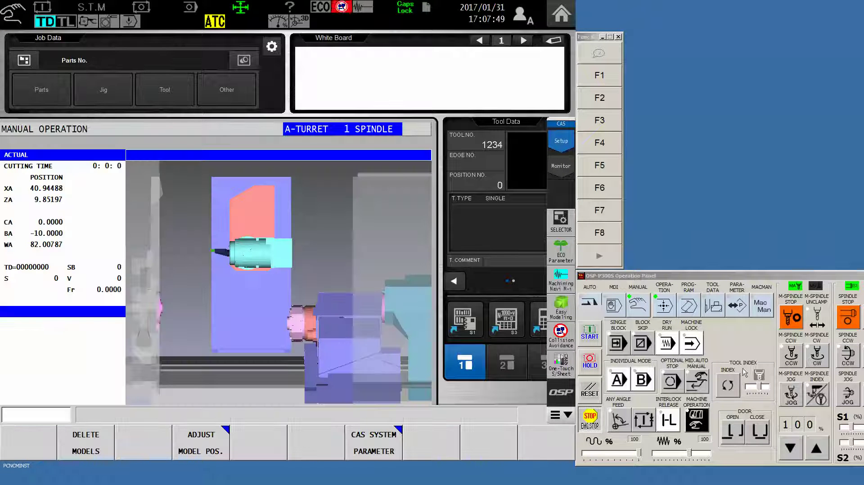
pyautogui.click(722, 388)
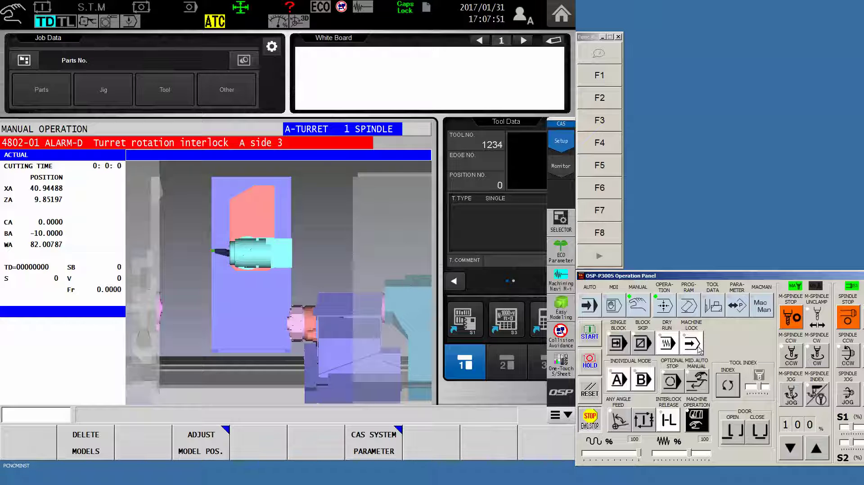
pyautogui.click(589, 388)
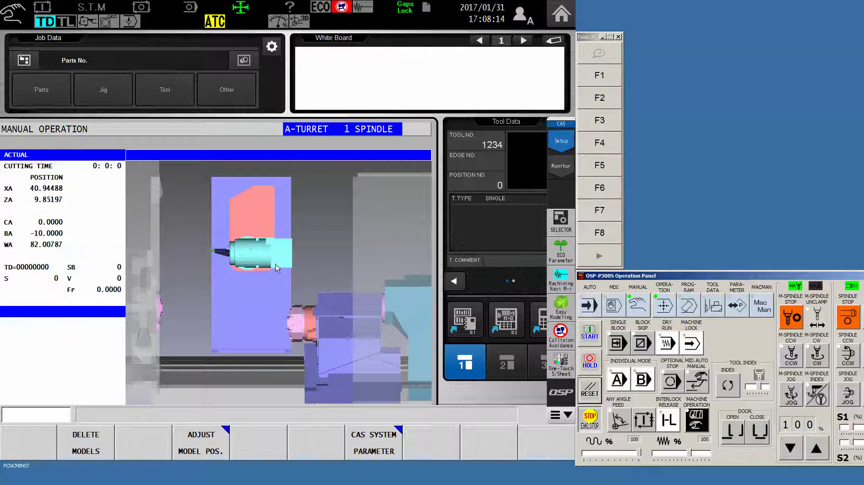
# Step: Examine the base zero offsets and stroke limits of the machine axes in System Parameter2
pyautogui.click(738, 306)
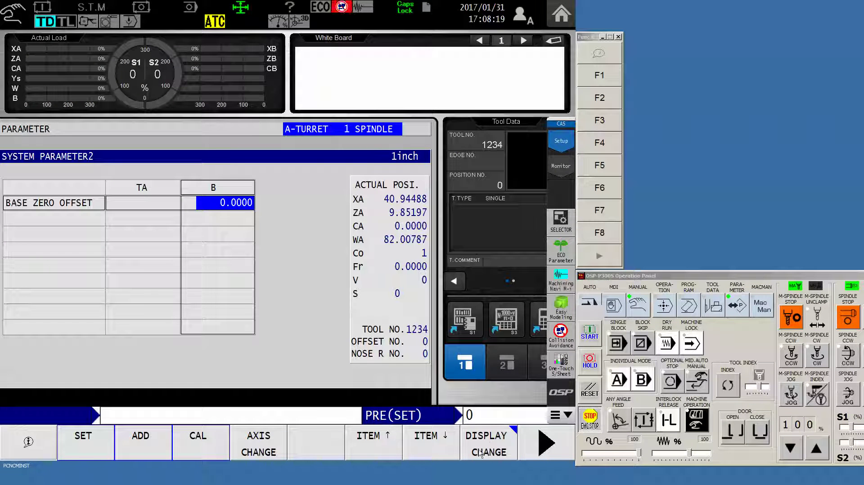
pyautogui.click(489, 446)
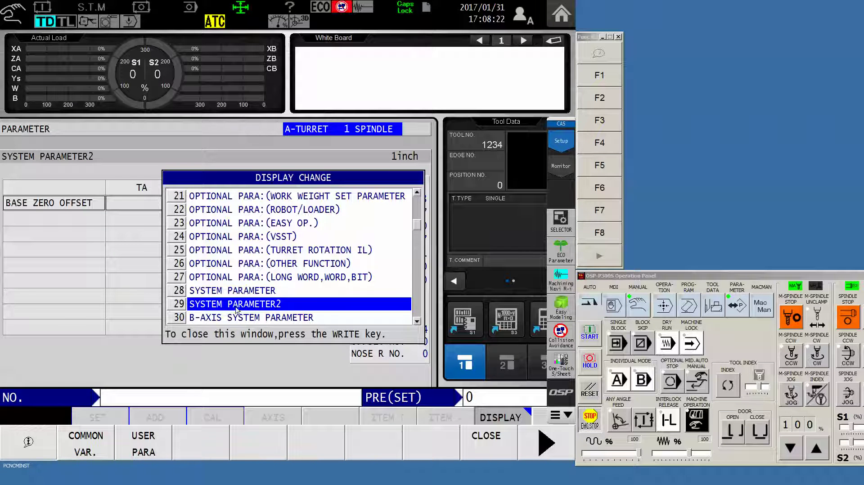
pyautogui.click(500, 447)
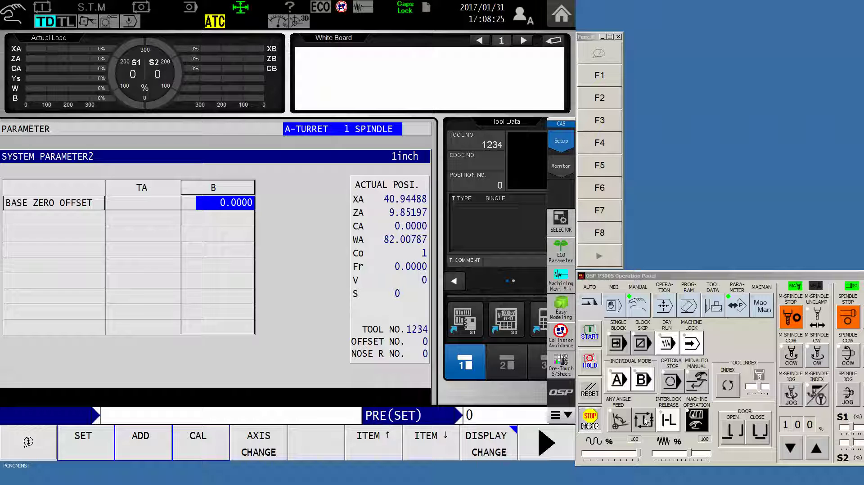
pyautogui.click(256, 443)
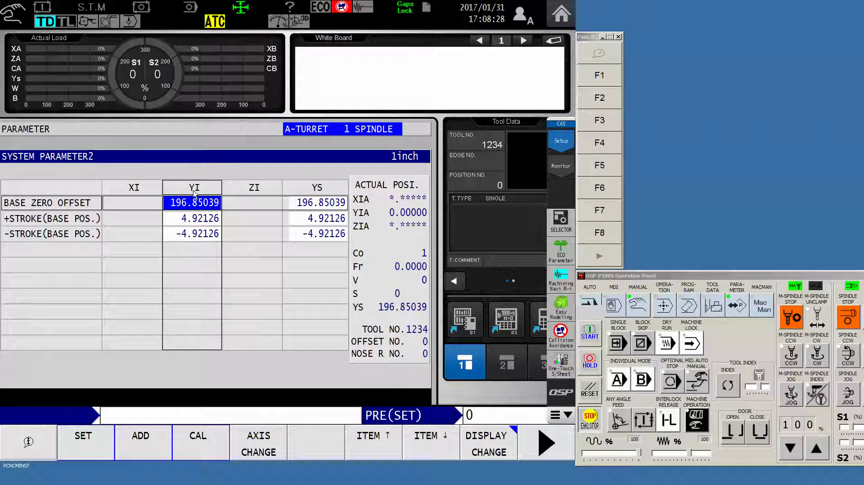
pyautogui.click(265, 455)
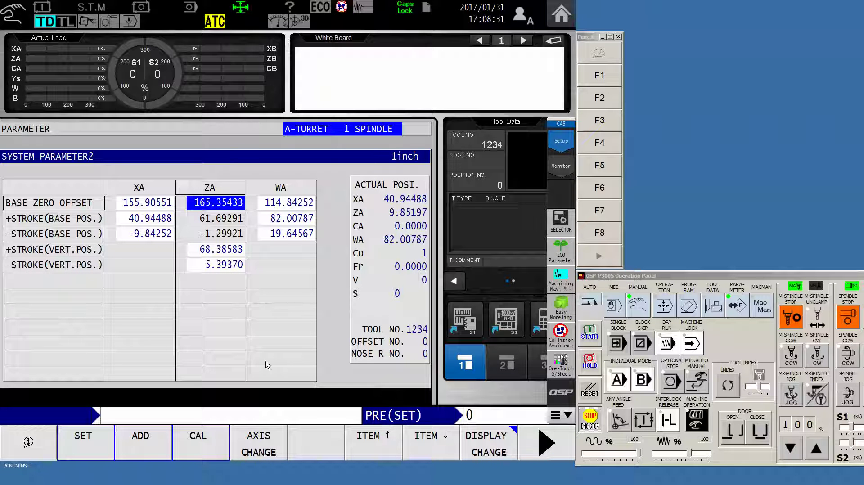
pyautogui.click(258, 447)
pyautogui.click(258, 447)
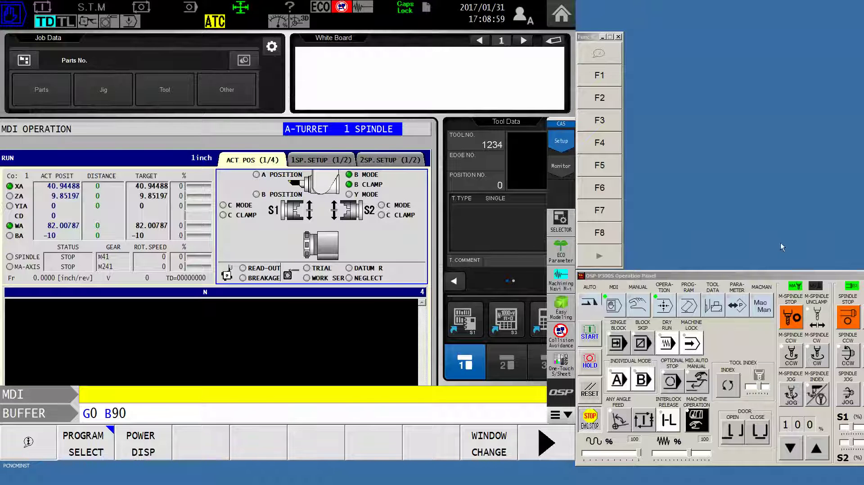
pyautogui.click(732, 306)
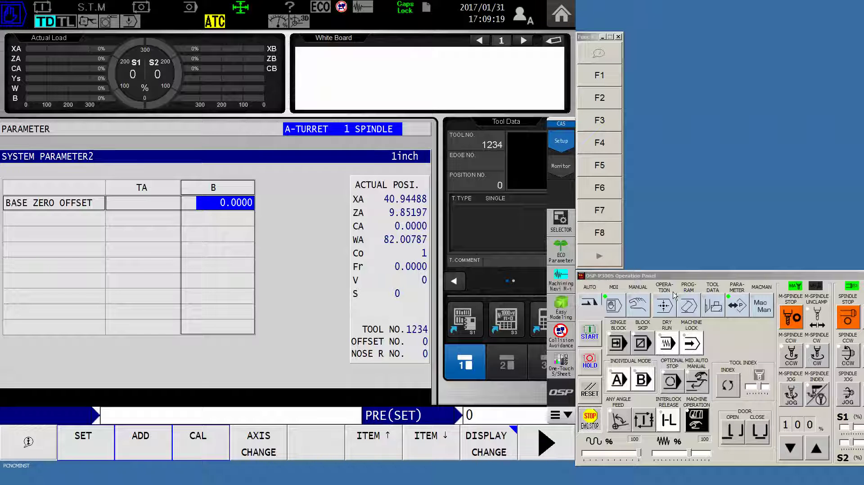
# Step: Set the BA zero offset to 0 in the first spindle's setup data
pyautogui.click(663, 305)
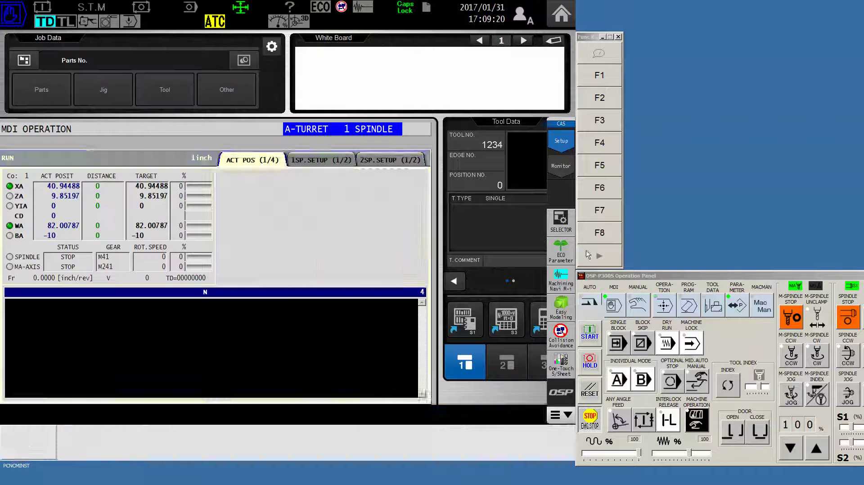
pyautogui.click(322, 163)
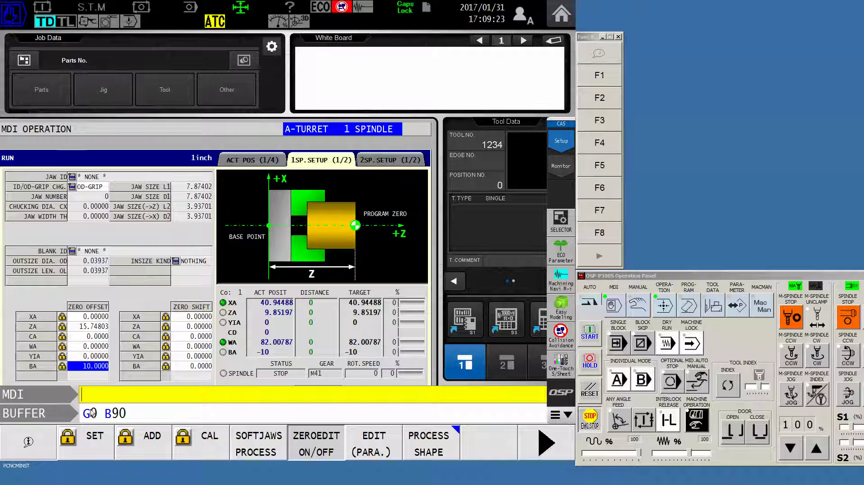
pyautogui.click(95, 444)
pyautogui.write('0')
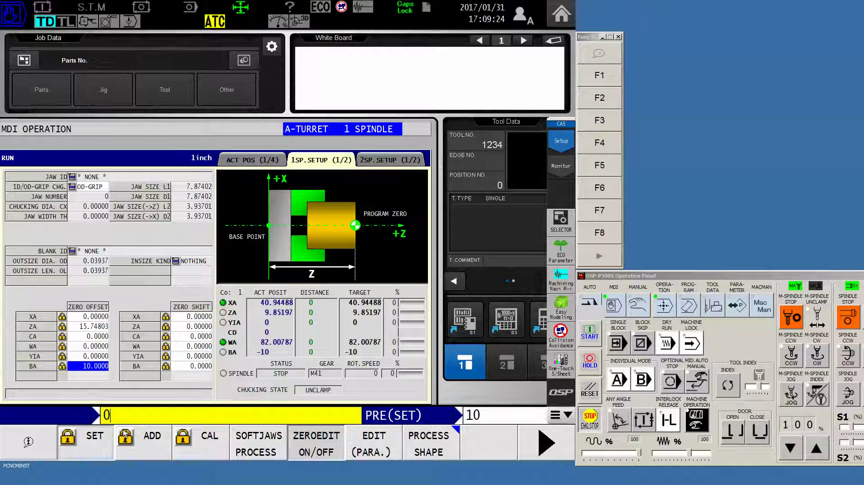
pyautogui.press('Return')
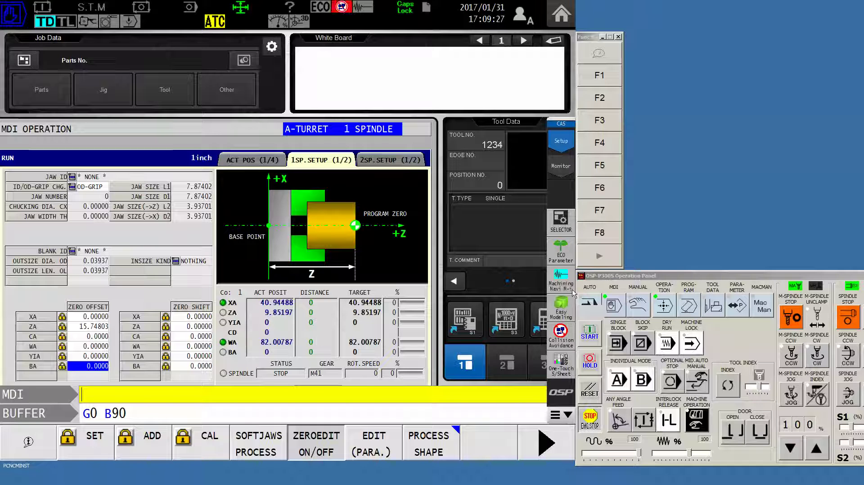
# Step: Recheck the B-axis base zero offset, then view the actual axis positions in auto operation
pyautogui.click(738, 307)
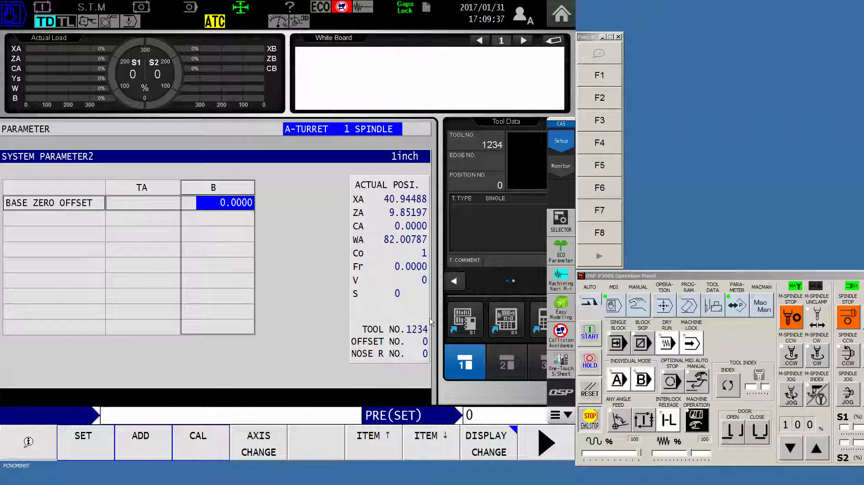
pyautogui.click(588, 304)
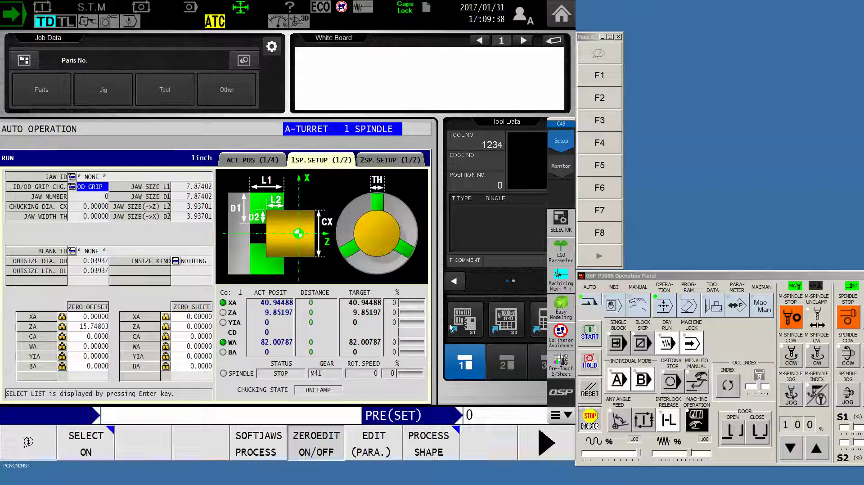
pyautogui.click(248, 161)
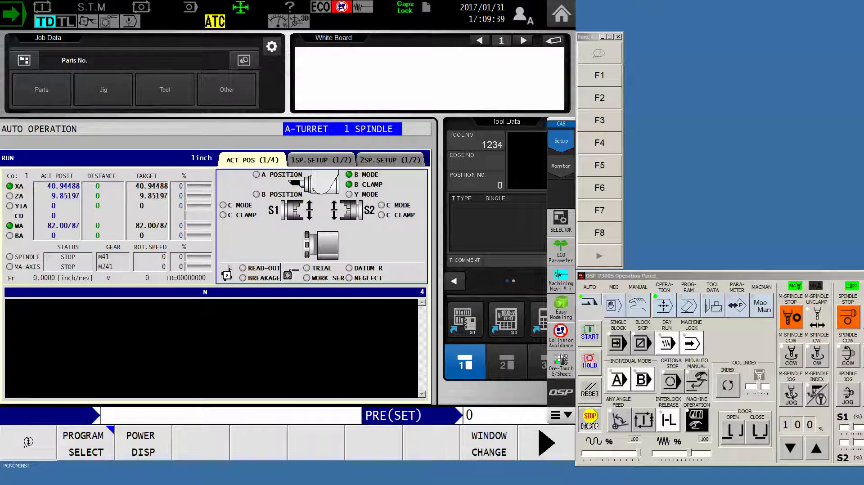